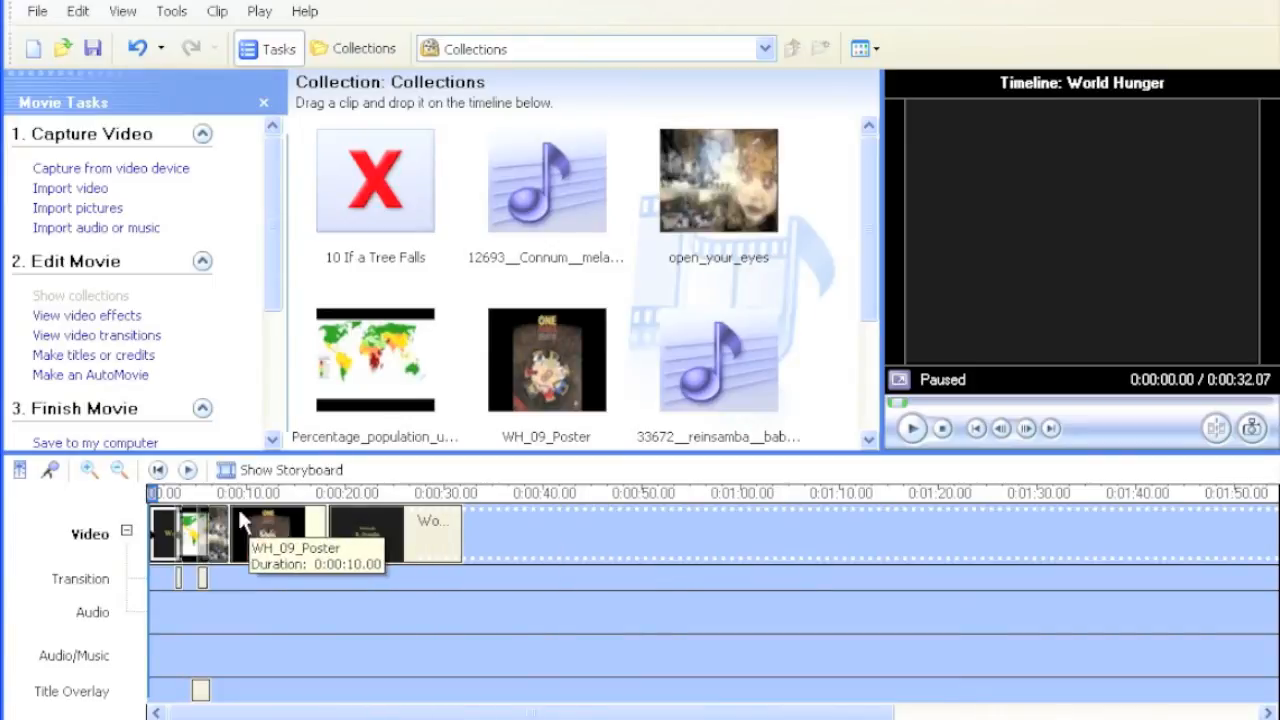
# - Lengthen the opening World Hunger title clip on the video track to about 5 seconds
pyautogui.moveTo(188, 510); pyautogui.dragTo(178, 511)
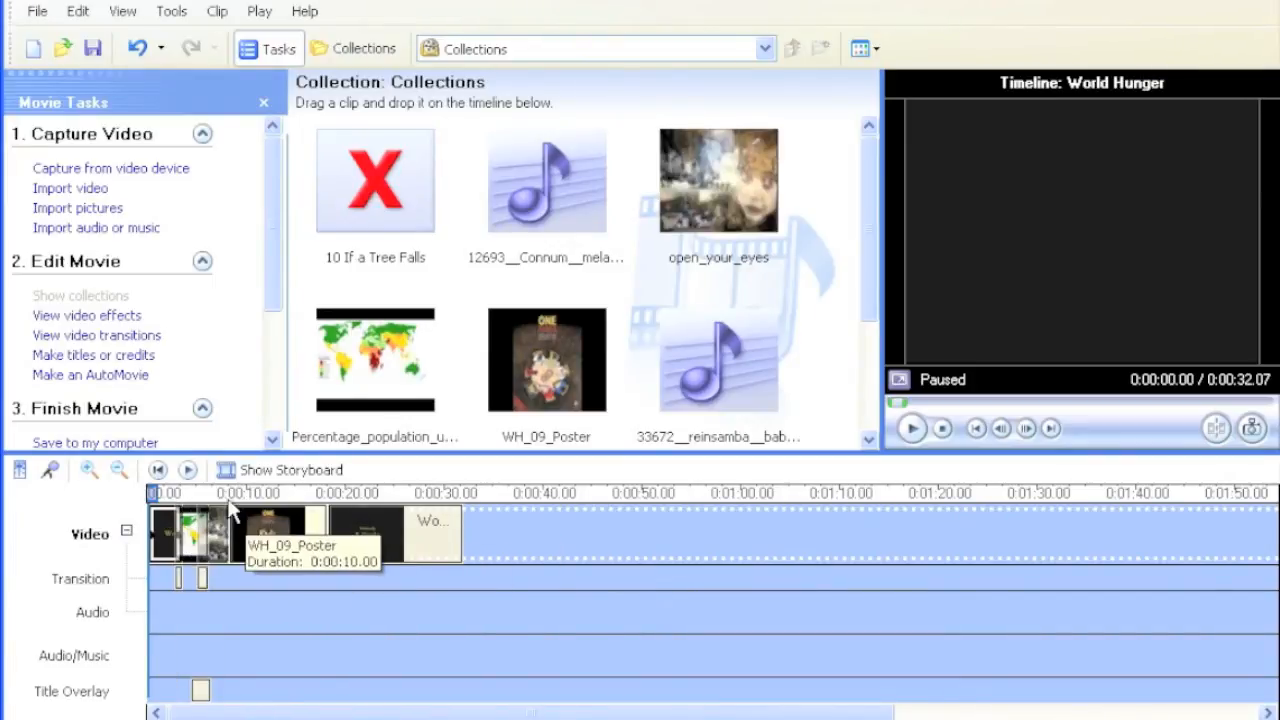
pyautogui.click(96, 471)
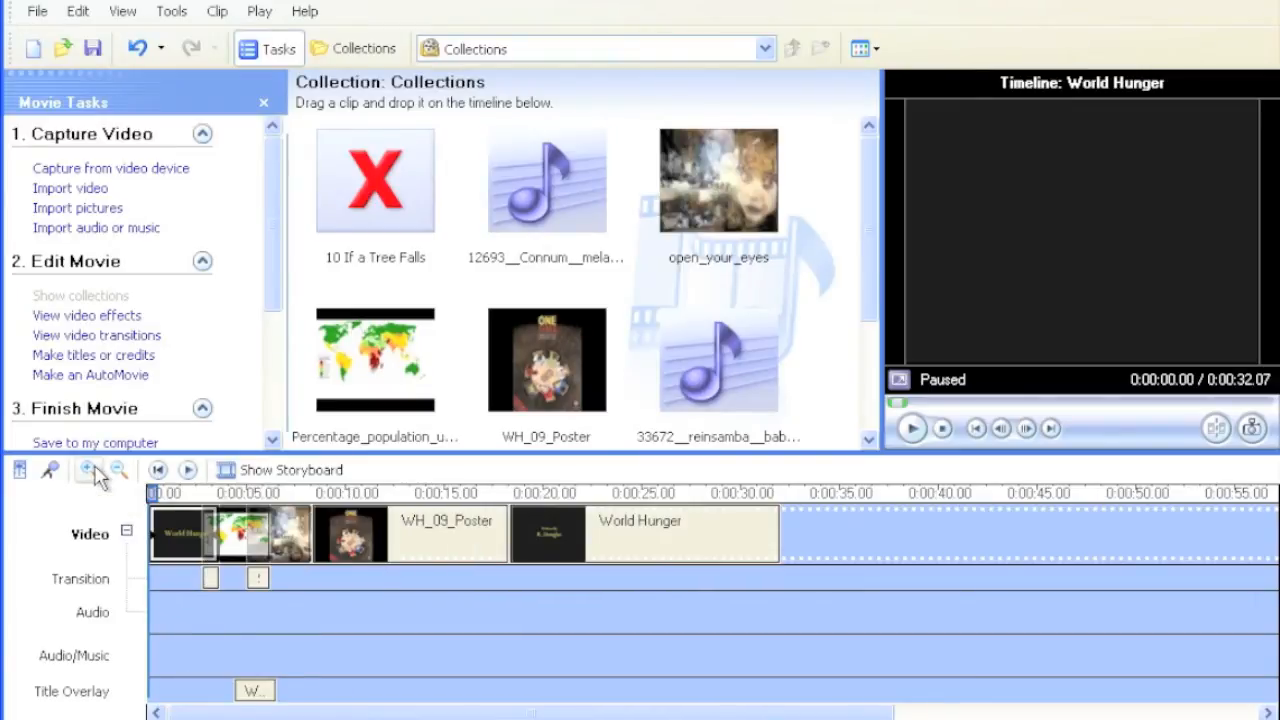
pyautogui.click(96, 471)
pyautogui.click(96, 471)
pyautogui.click(96, 472)
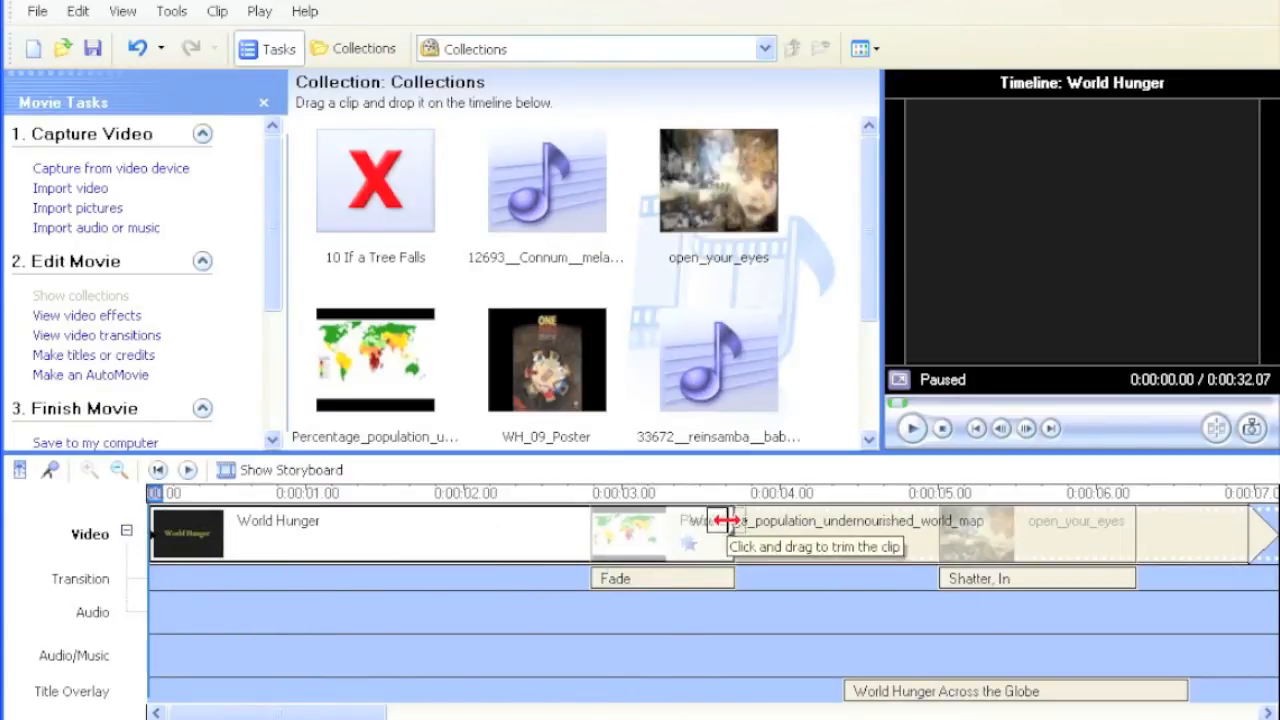
pyautogui.moveTo(727, 505); pyautogui.dragTo(740, 507)
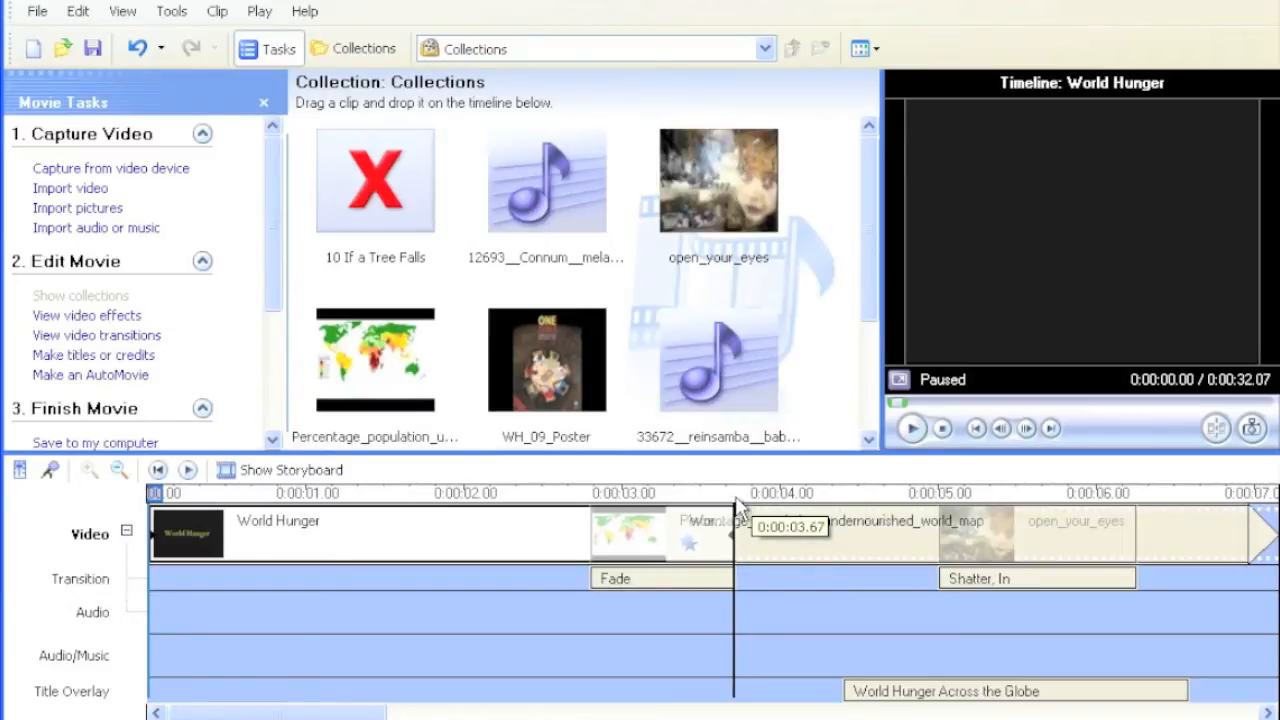
pyautogui.moveTo(466, 516); pyautogui.dragTo(918, 530)
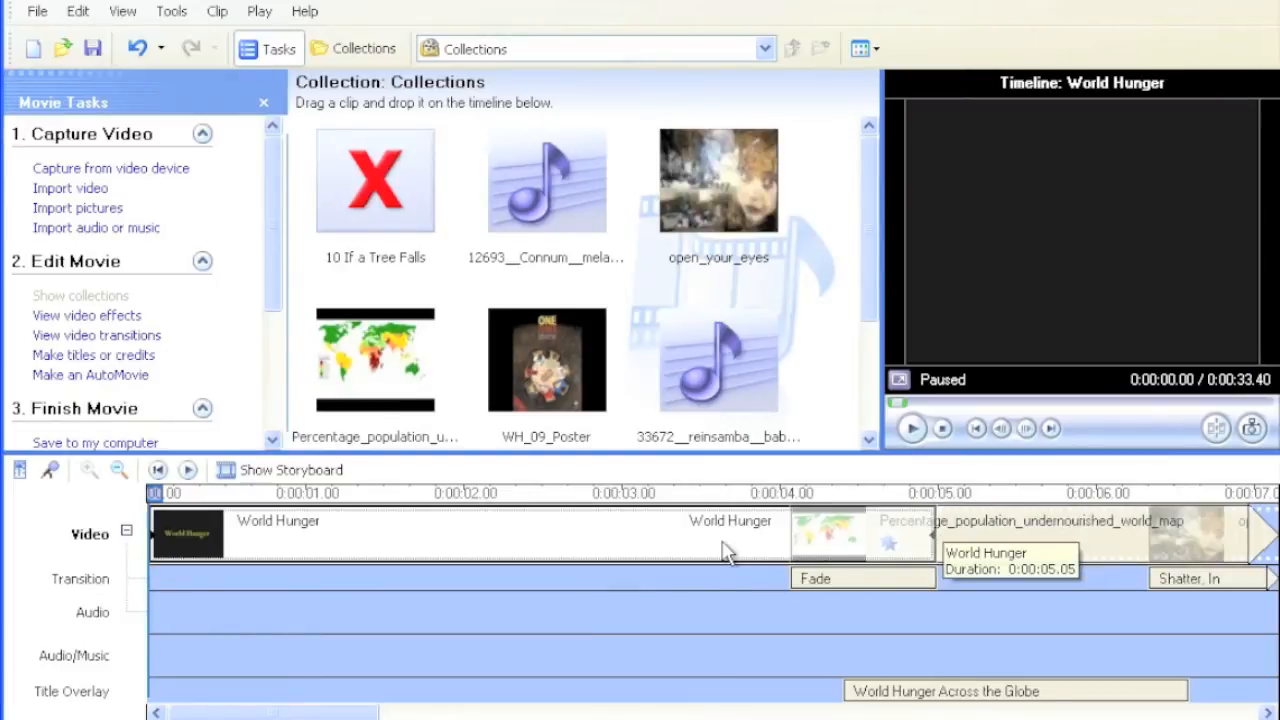
# - Extend the Percentage_population_undernourished_world_map clip to about 4.7 seconds and preview the movie through the start of WH_09_Poster
pyautogui.moveTo(380, 712); pyautogui.dragTo(463, 708)
pyautogui.click(393, 532)
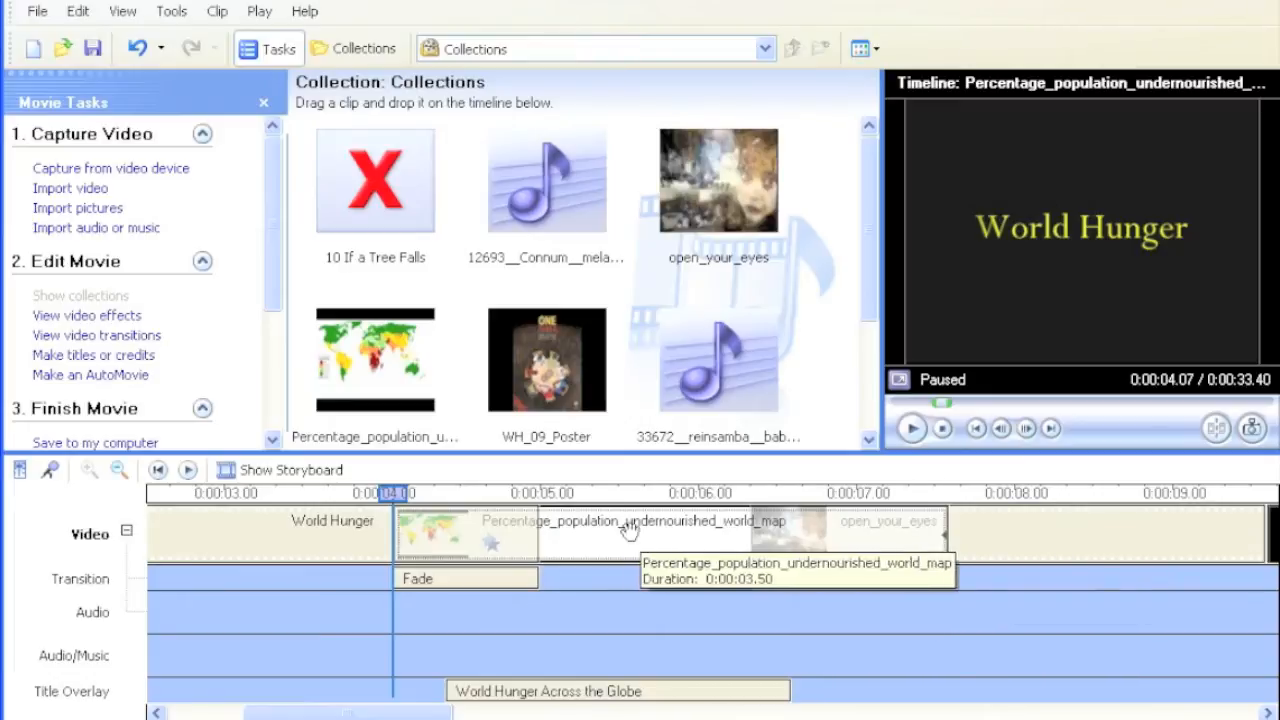
pyautogui.moveTo(531, 513); pyautogui.dragTo(728, 520)
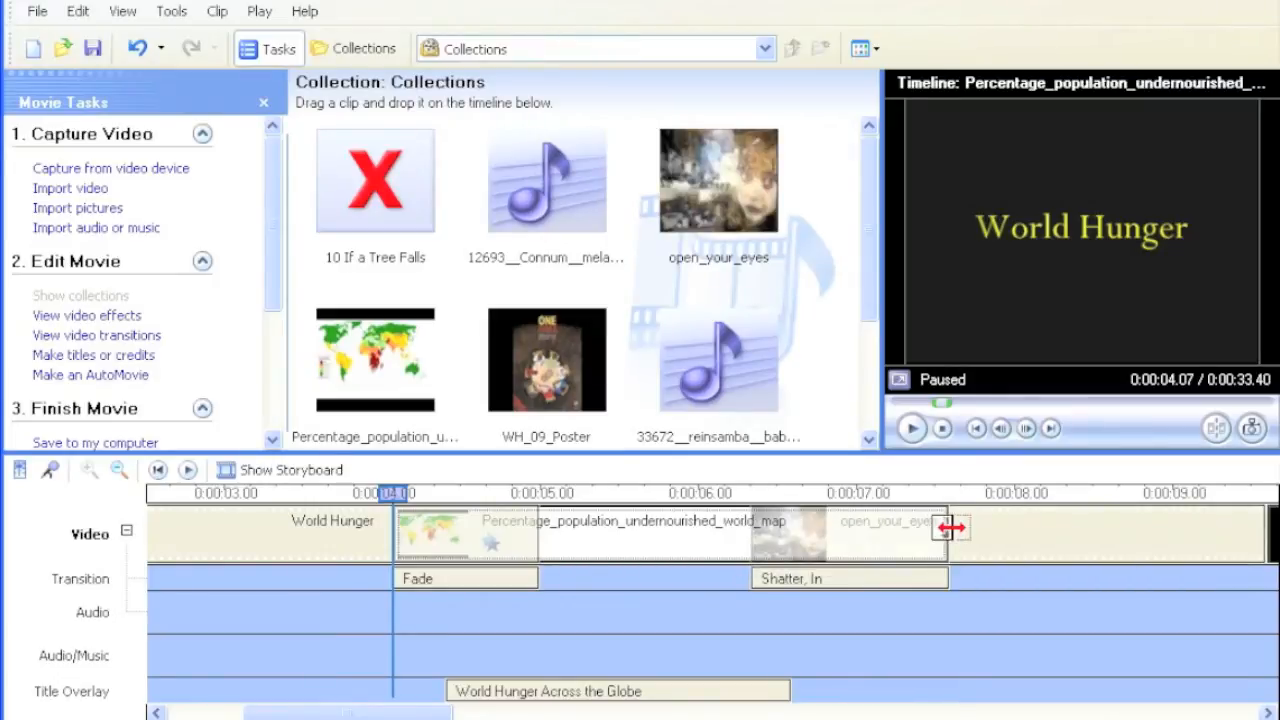
pyautogui.moveTo(951, 527); pyautogui.dragTo(982, 527)
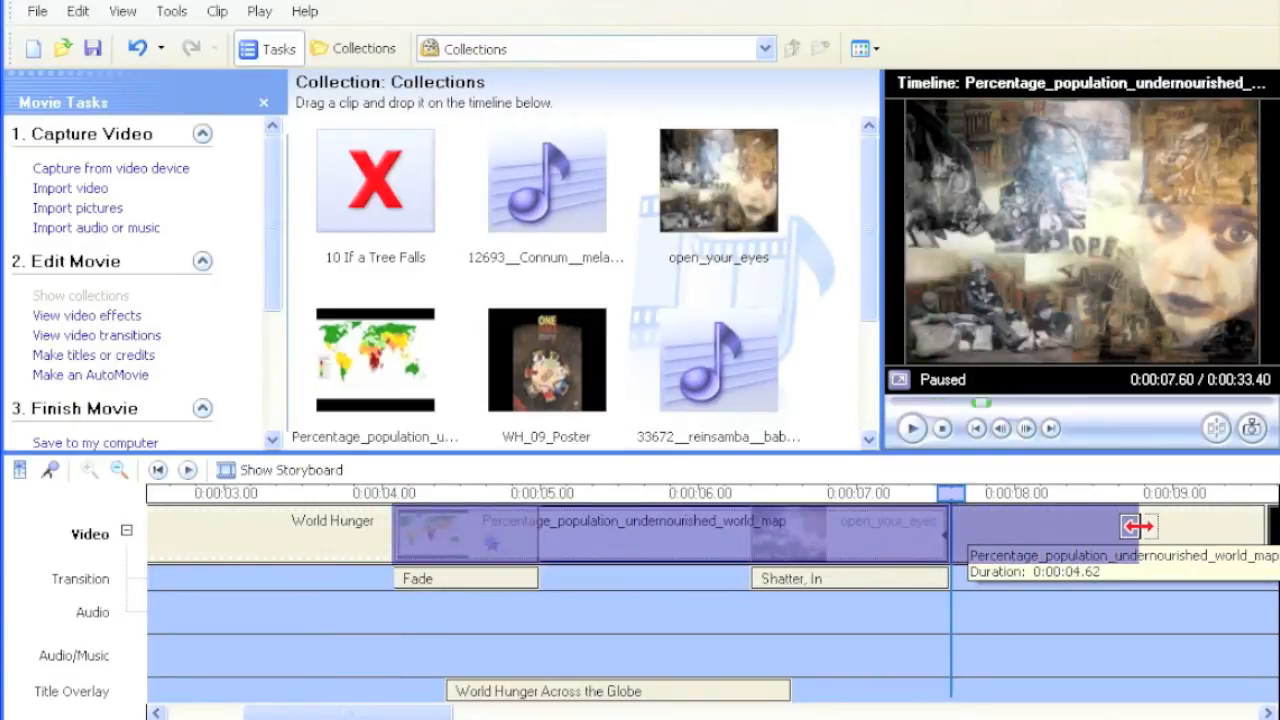
pyautogui.moveTo(1139, 526); pyautogui.dragTo(1138, 528)
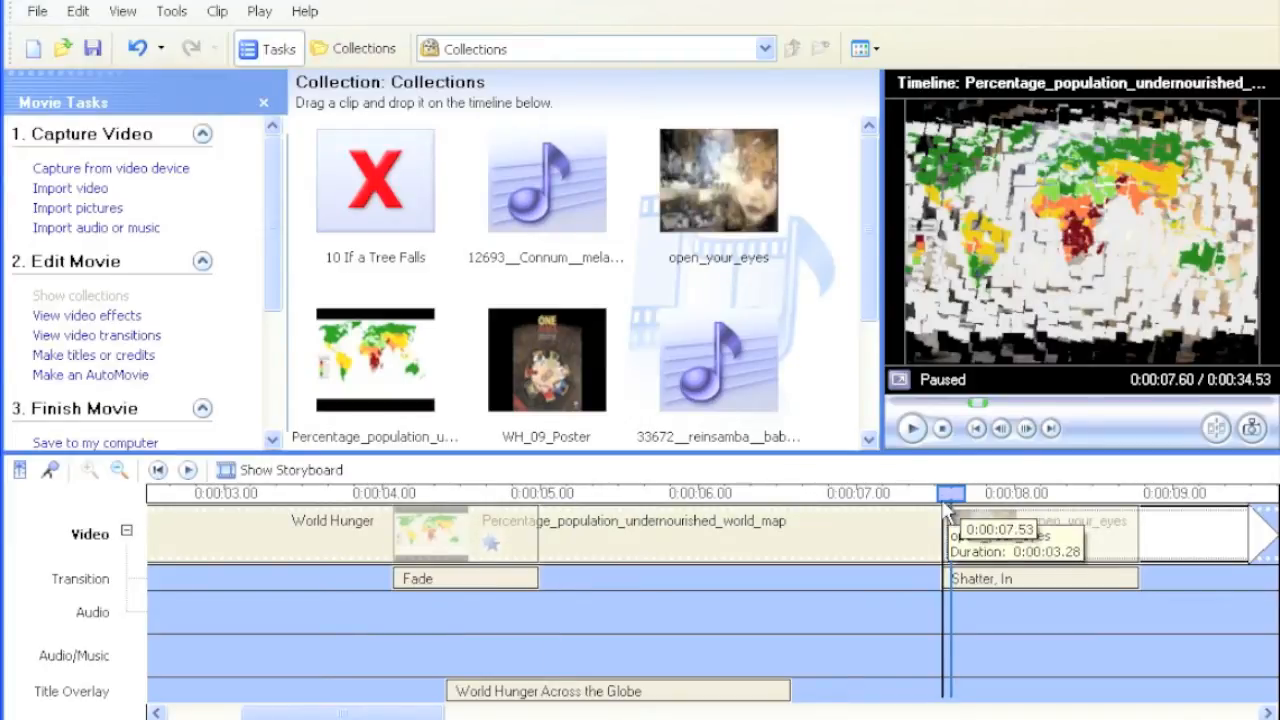
pyautogui.click(312, 493)
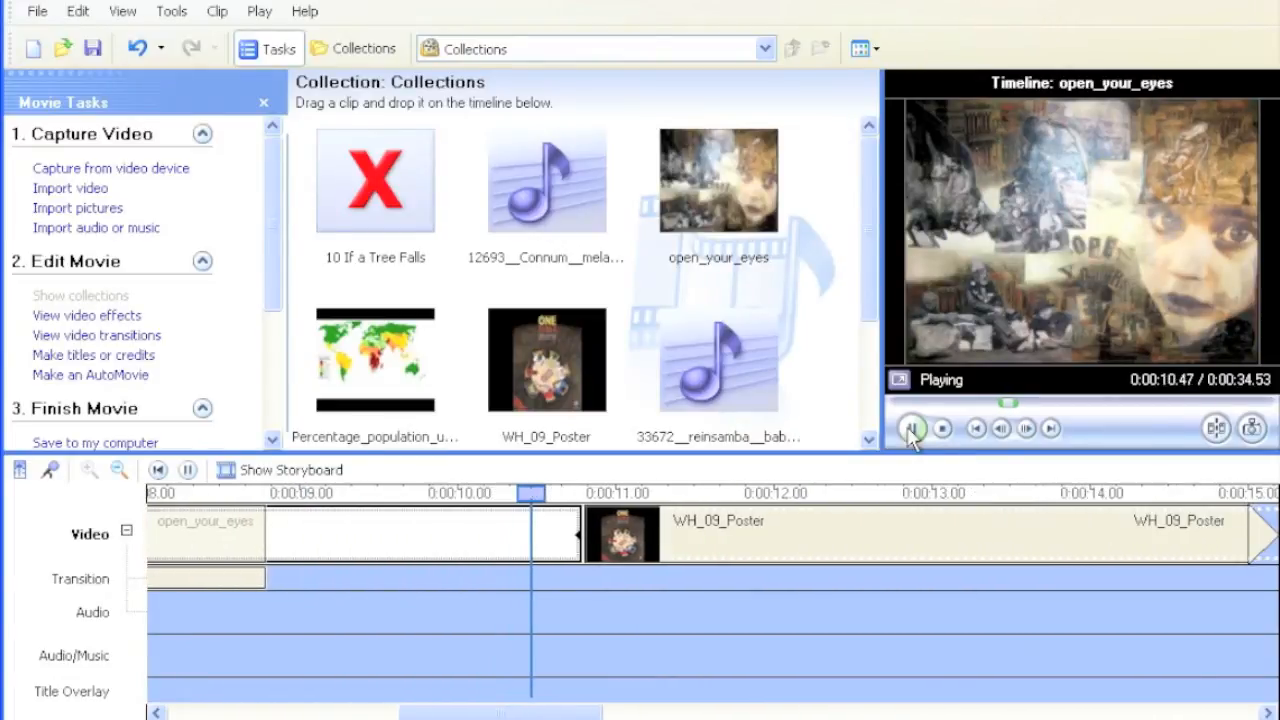
pyautogui.click(910, 427)
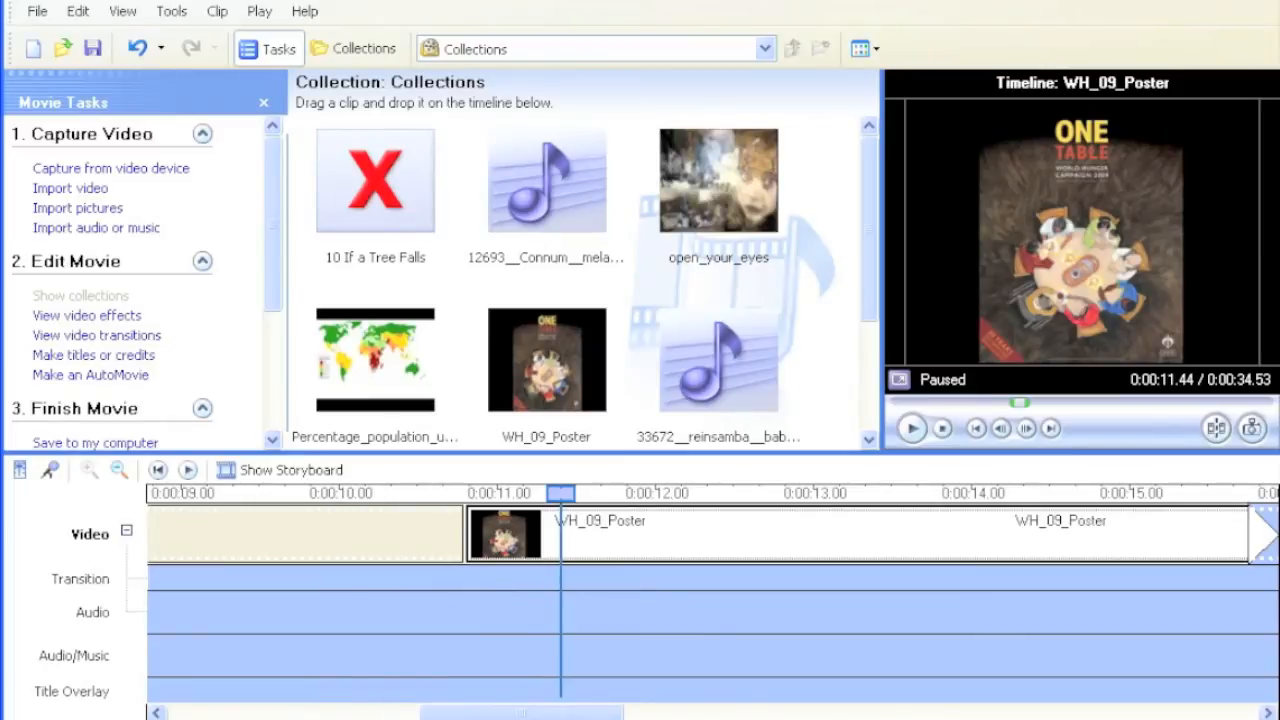
# - Extend the open_your_eyes clip on the video track to about 5.25 seconds
pyautogui.moveTo(507, 718); pyautogui.dragTo(455, 718)
pyautogui.click(560, 545)
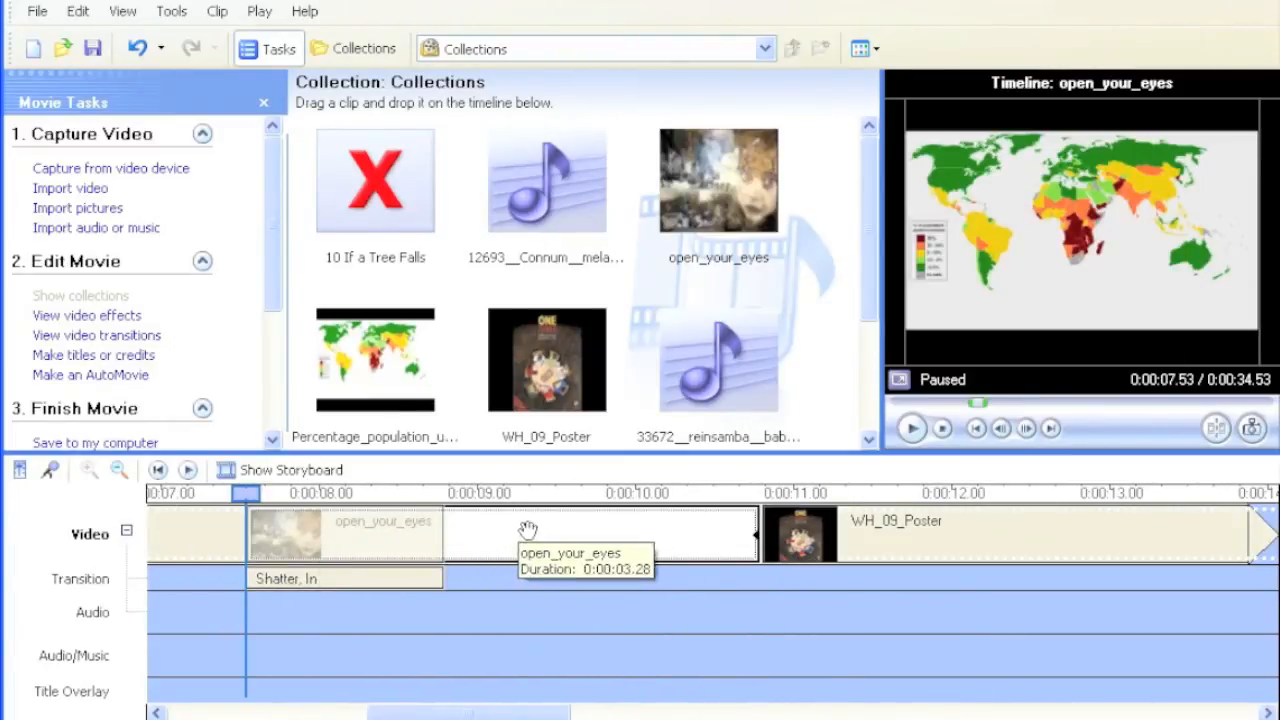
pyautogui.click(905, 540)
pyautogui.click(526, 523)
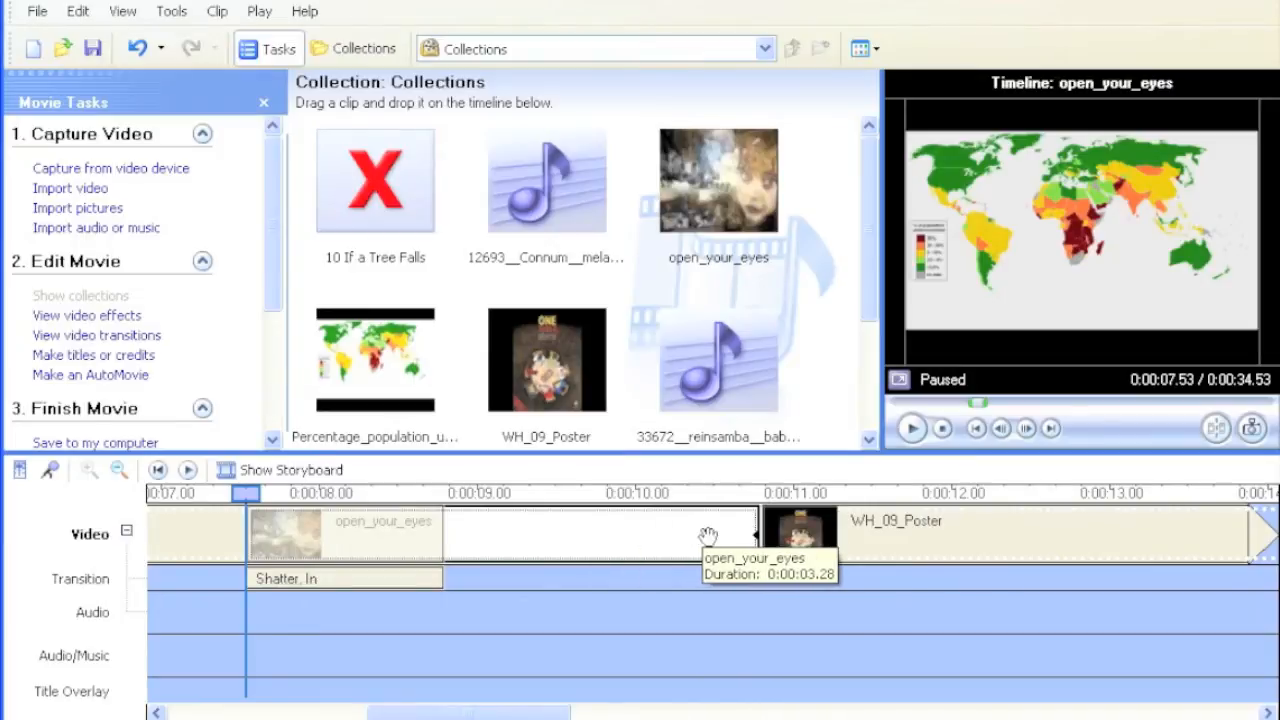
pyautogui.moveTo(752, 527); pyautogui.dragTo(1068, 531)
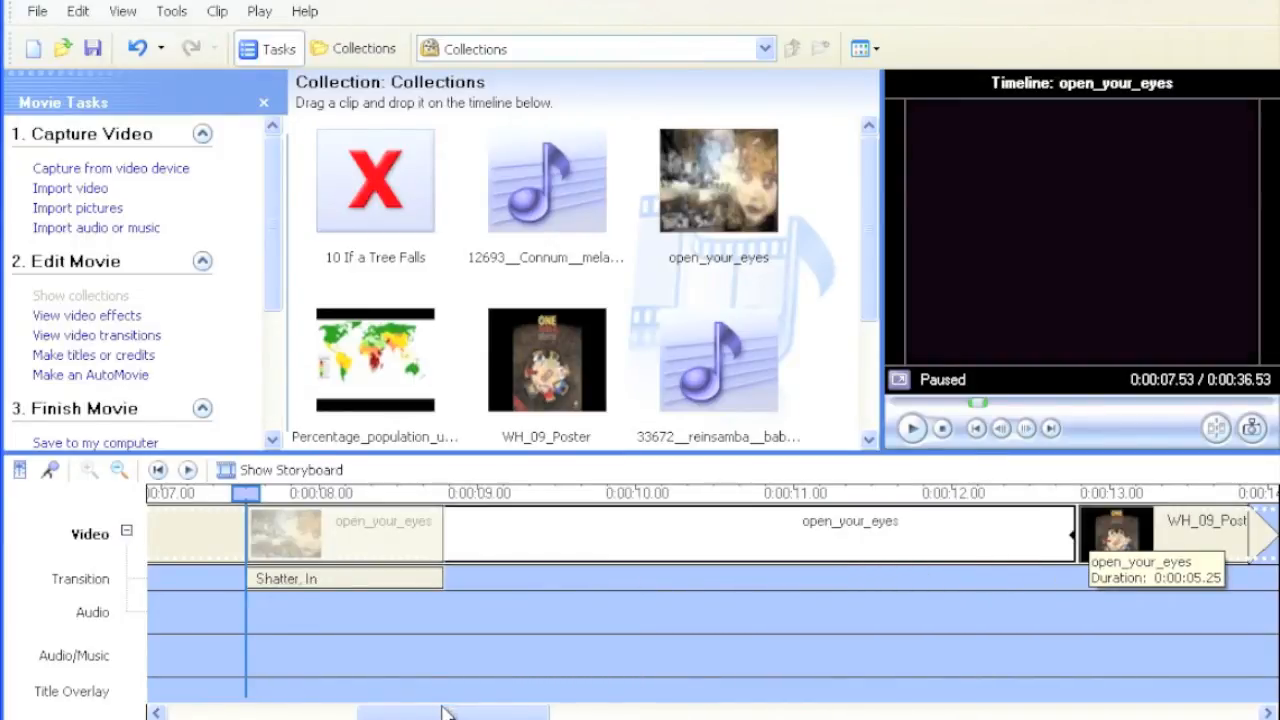
# - Overlap WH_09_Poster with the end of open_your_eyes to form a fade, starting the poster at about 0:00:11.60
pyautogui.moveTo(487, 712)
pyautogui.mouseDown()
pyautogui.moveTo(543, 709)
pyautogui.moveTo(493, 712)
pyautogui.mouseUp()
pyautogui.click(991, 550)
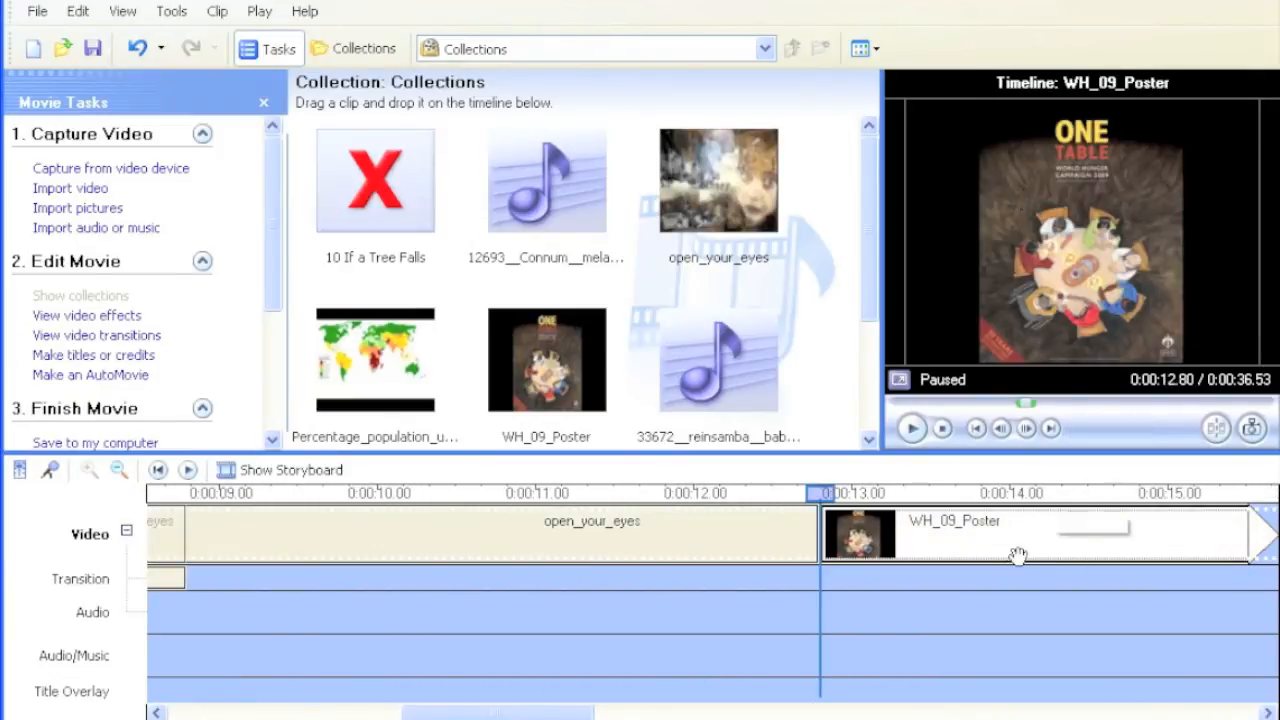
pyautogui.click(1033, 544)
pyautogui.moveTo(1013, 545); pyautogui.dragTo(883, 554)
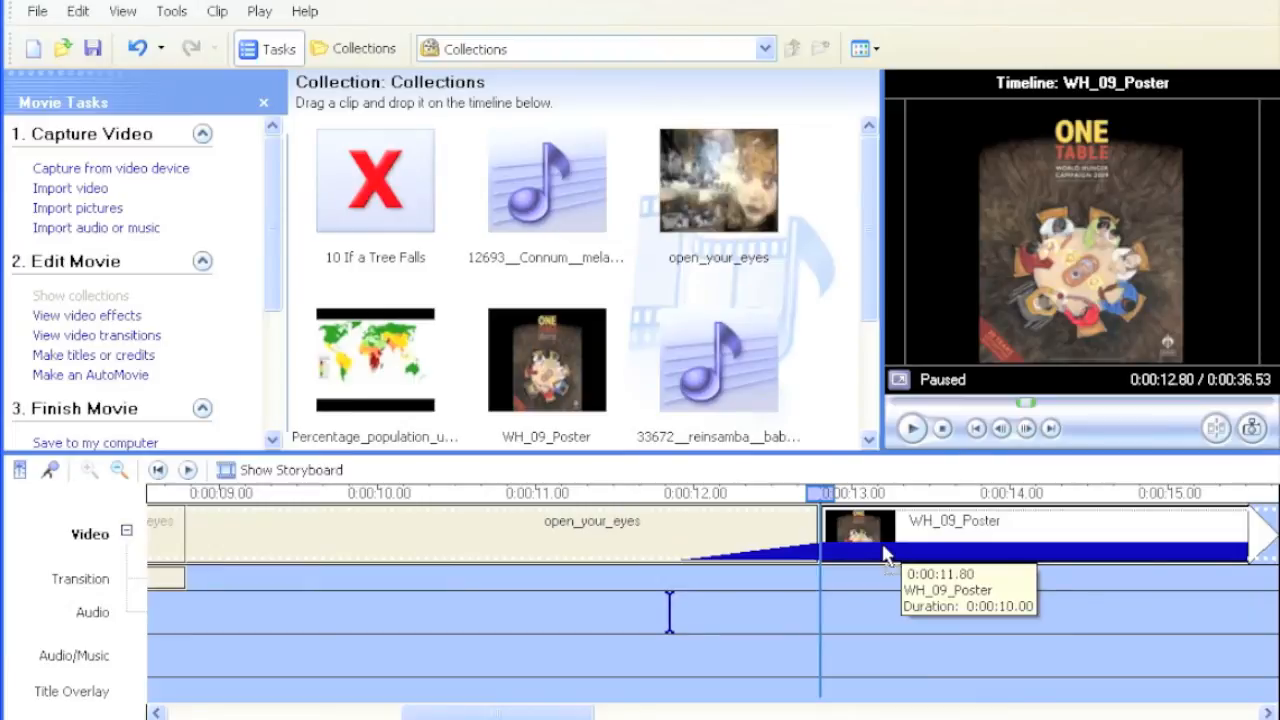
pyautogui.moveTo(883, 556); pyautogui.dragTo(868, 556)
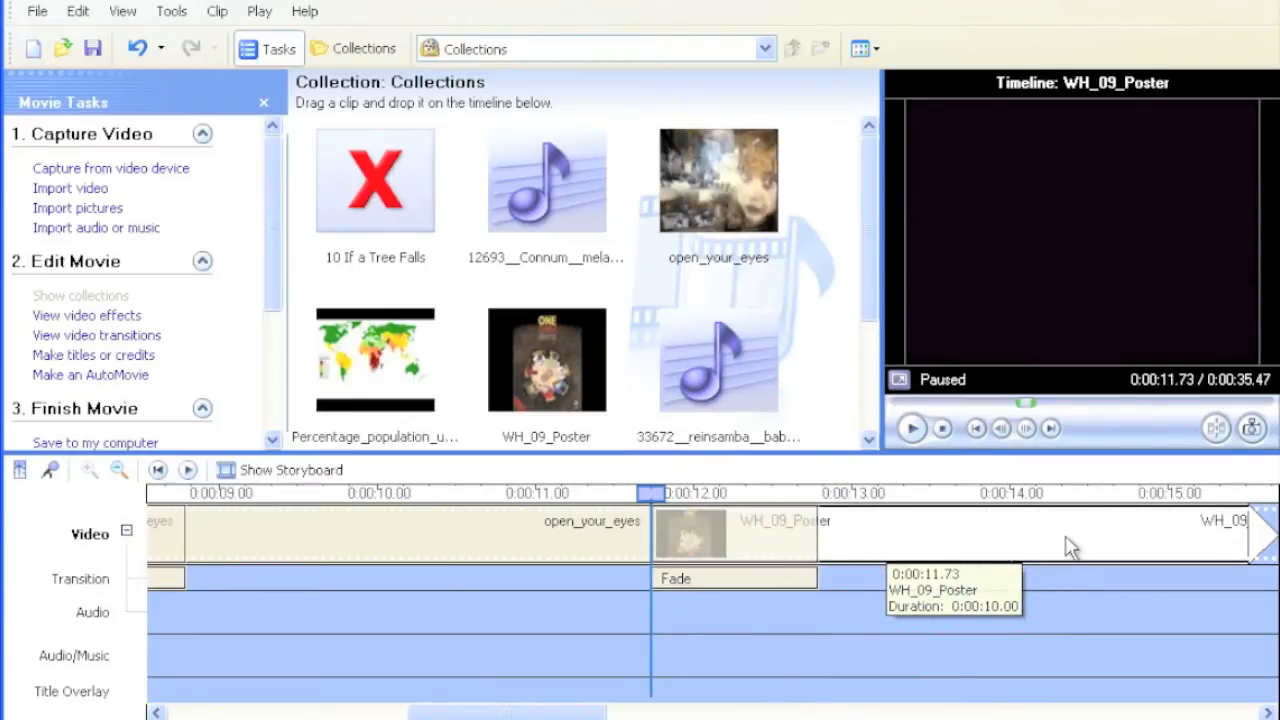
pyautogui.moveTo(920, 549); pyautogui.dragTo(1015, 543)
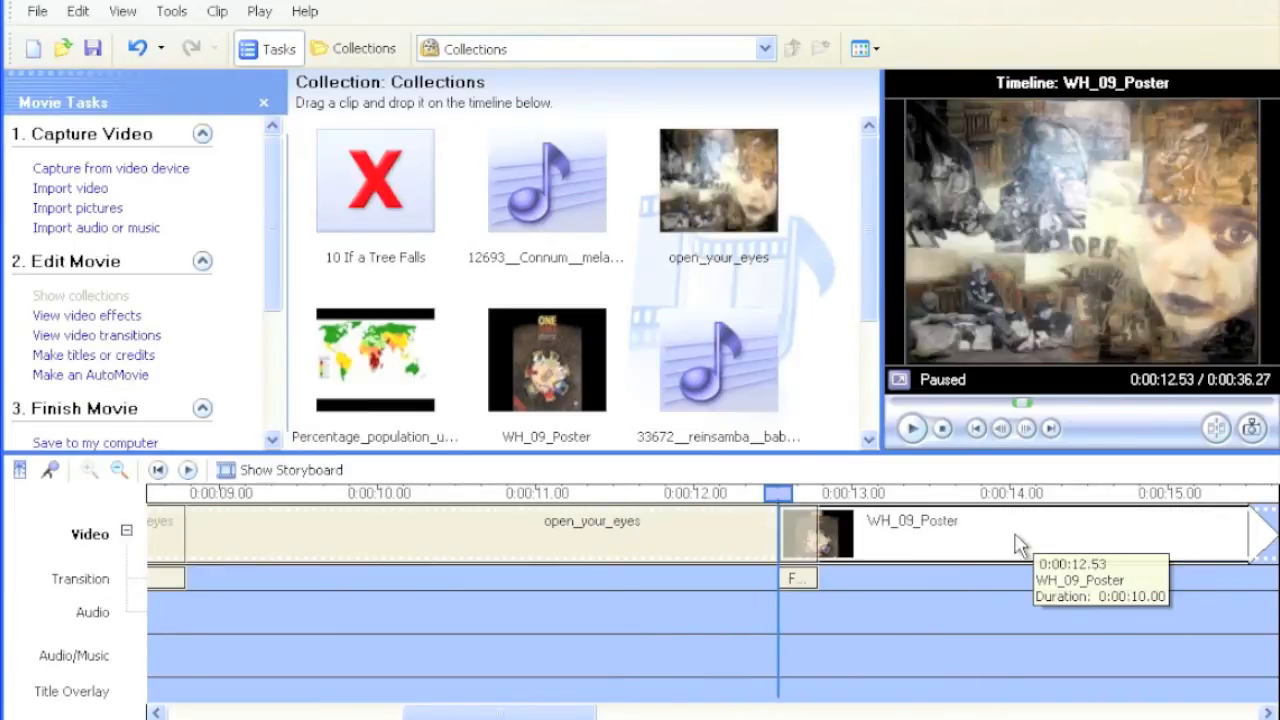
pyautogui.moveTo(970, 547); pyautogui.dragTo(893, 553)
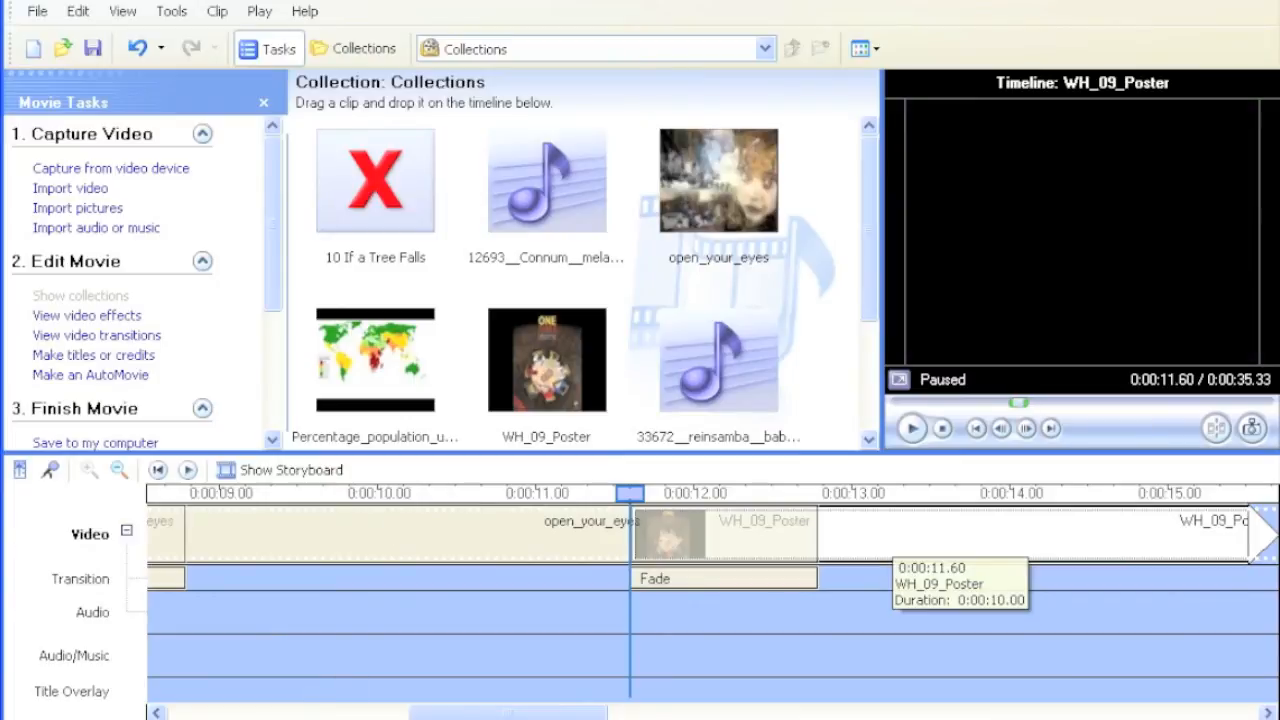
# - Shorten the opening World Hunger title clip to about 2 seconds, keeping its fade into the world map
pyautogui.moveTo(552, 716); pyautogui.dragTo(426, 716)
pyautogui.click(591, 531)
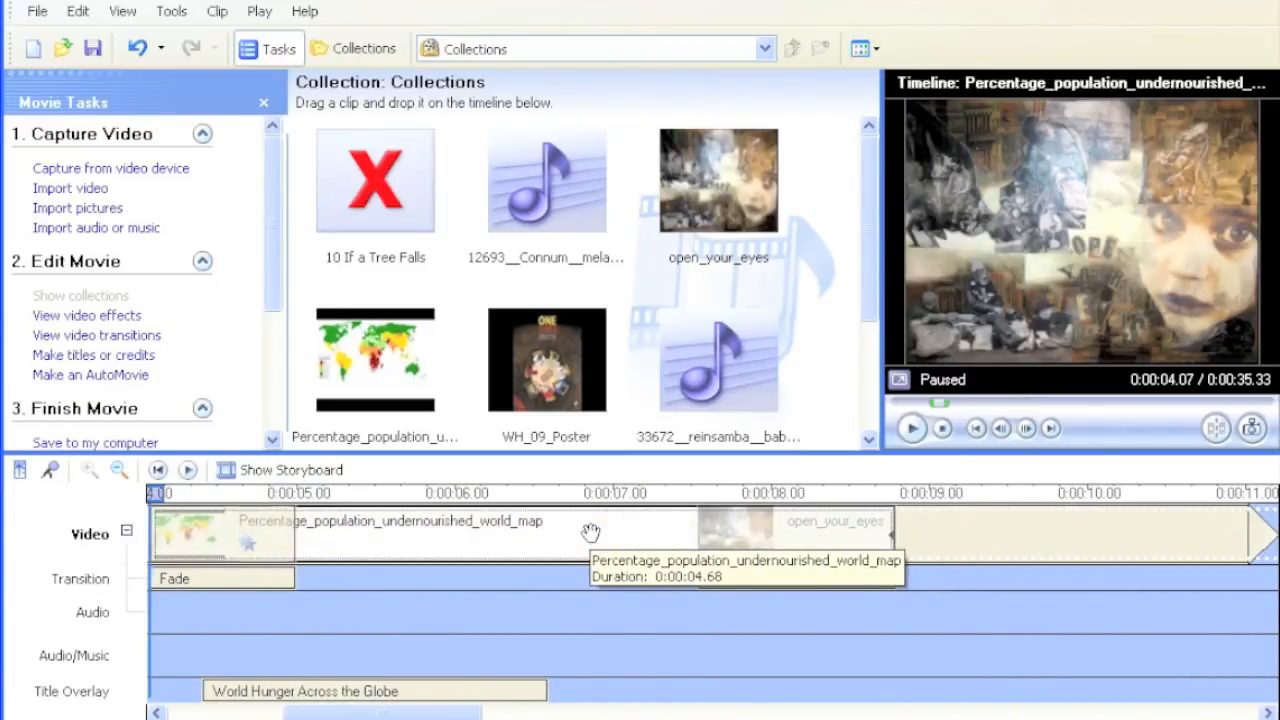
pyautogui.moveTo(412, 714); pyautogui.dragTo(362, 714)
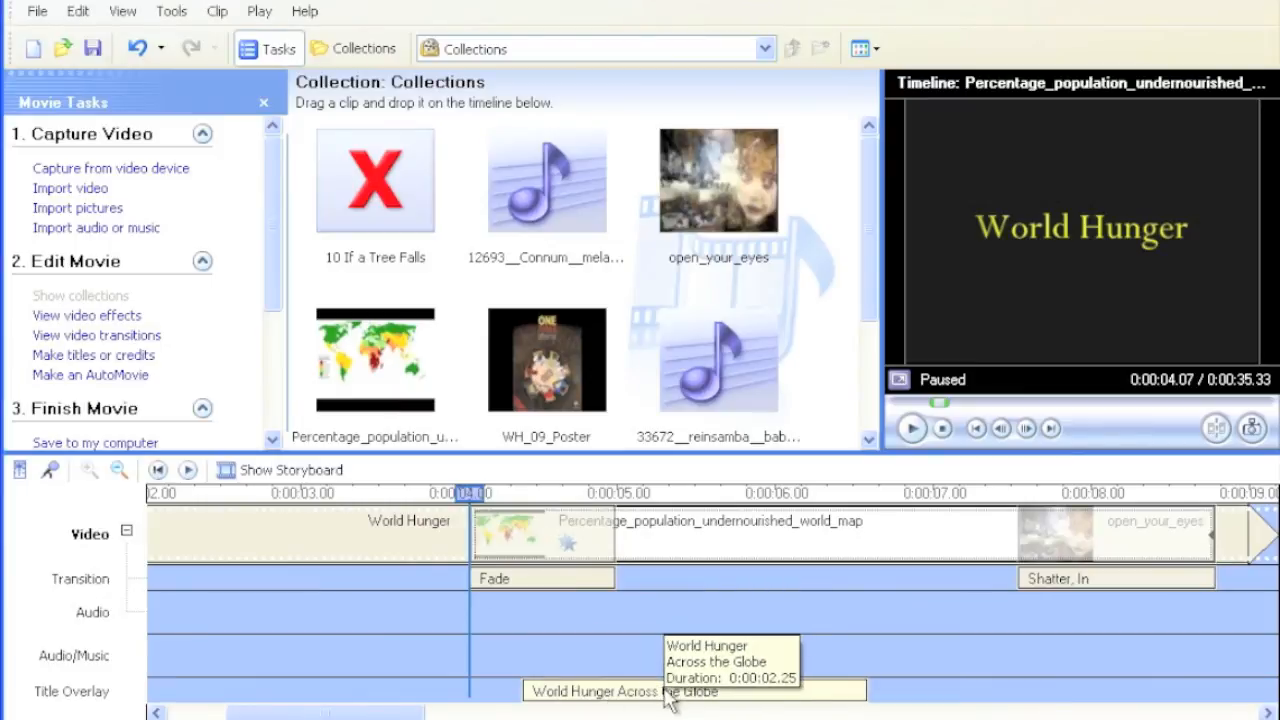
pyautogui.click(377, 538)
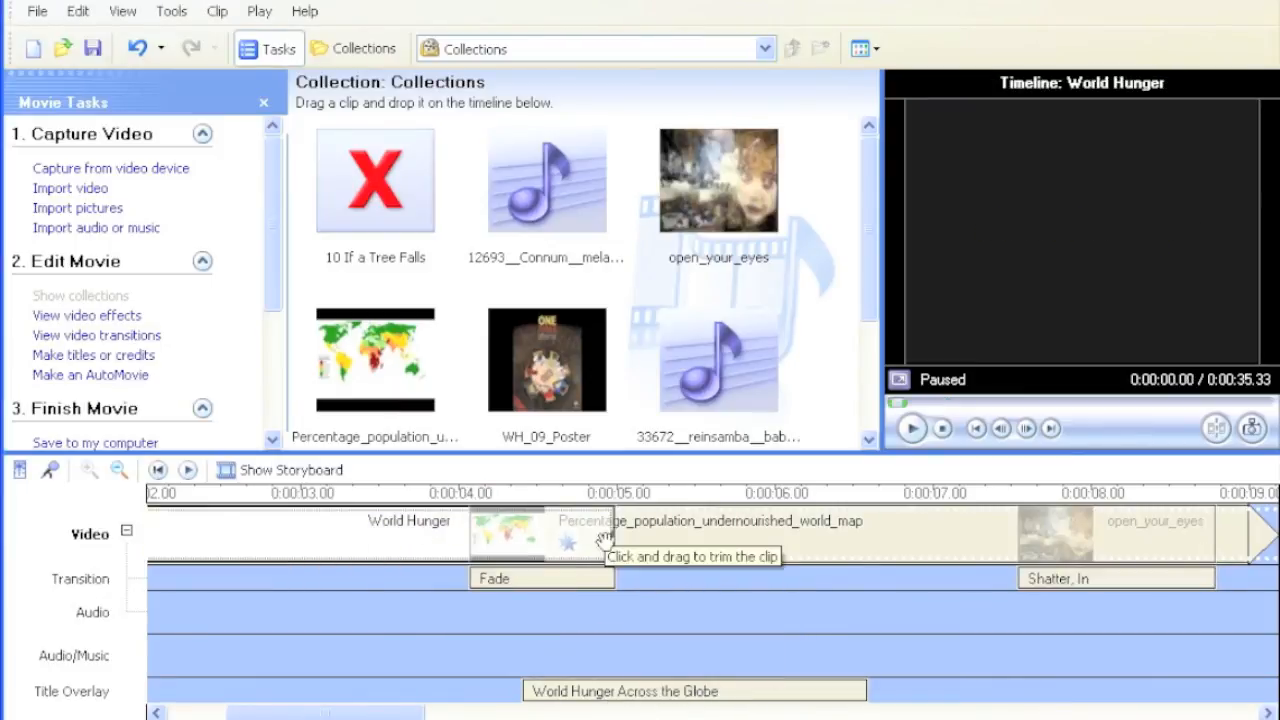
pyautogui.moveTo(389, 710); pyautogui.dragTo(330, 714)
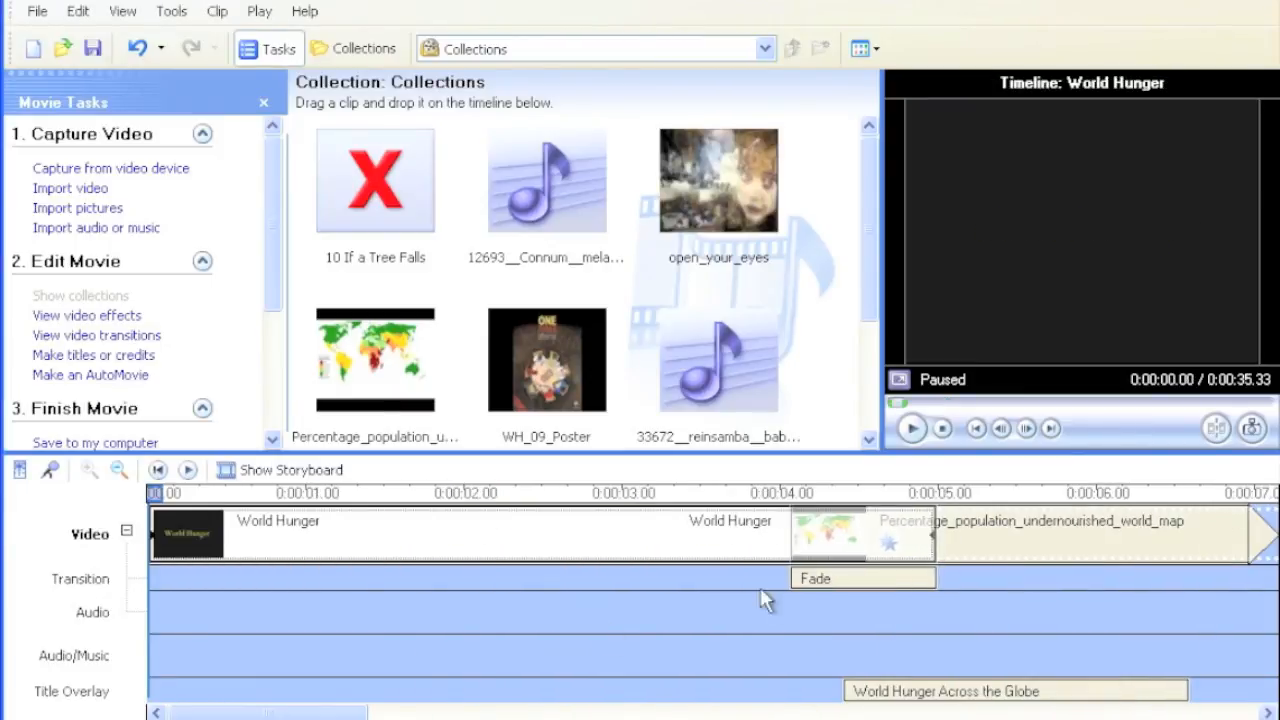
pyautogui.moveTo(927, 535); pyautogui.dragTo(263, 535)
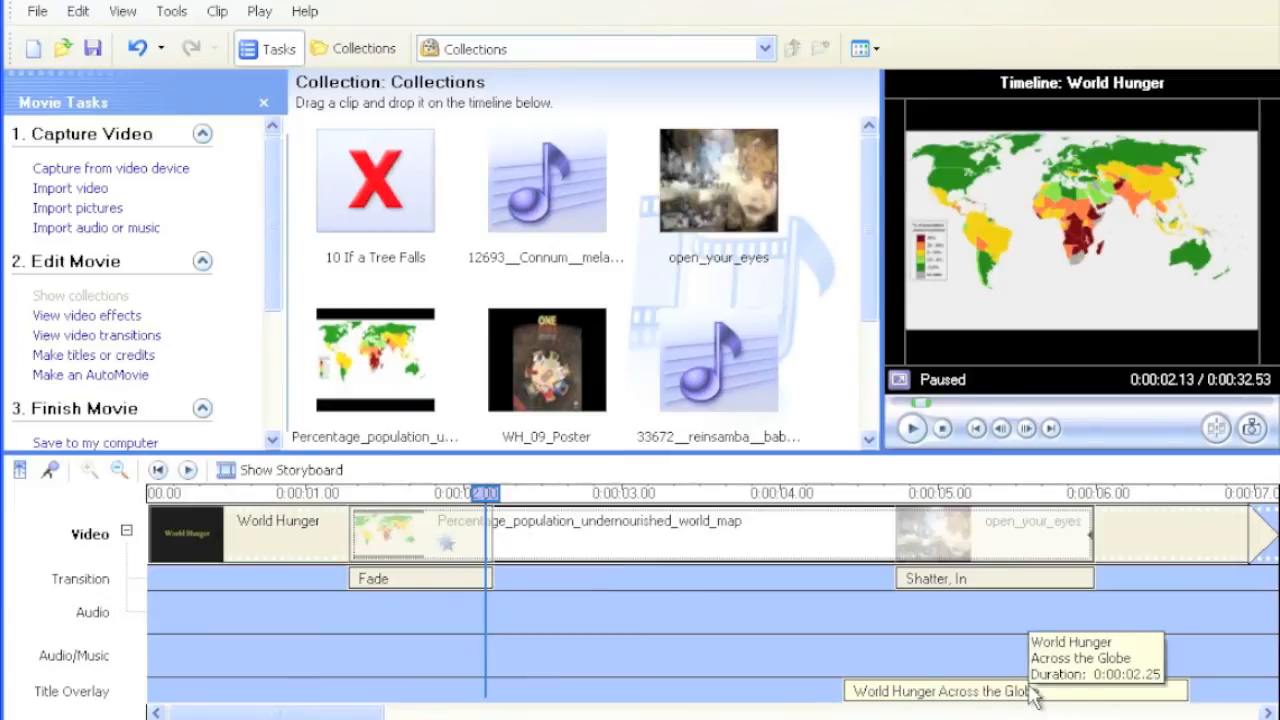
# - Preview the shortened opening and move the World Hunger Across the Globe title overlay to start at about 0:00:02.27
pyautogui.click(339, 543)
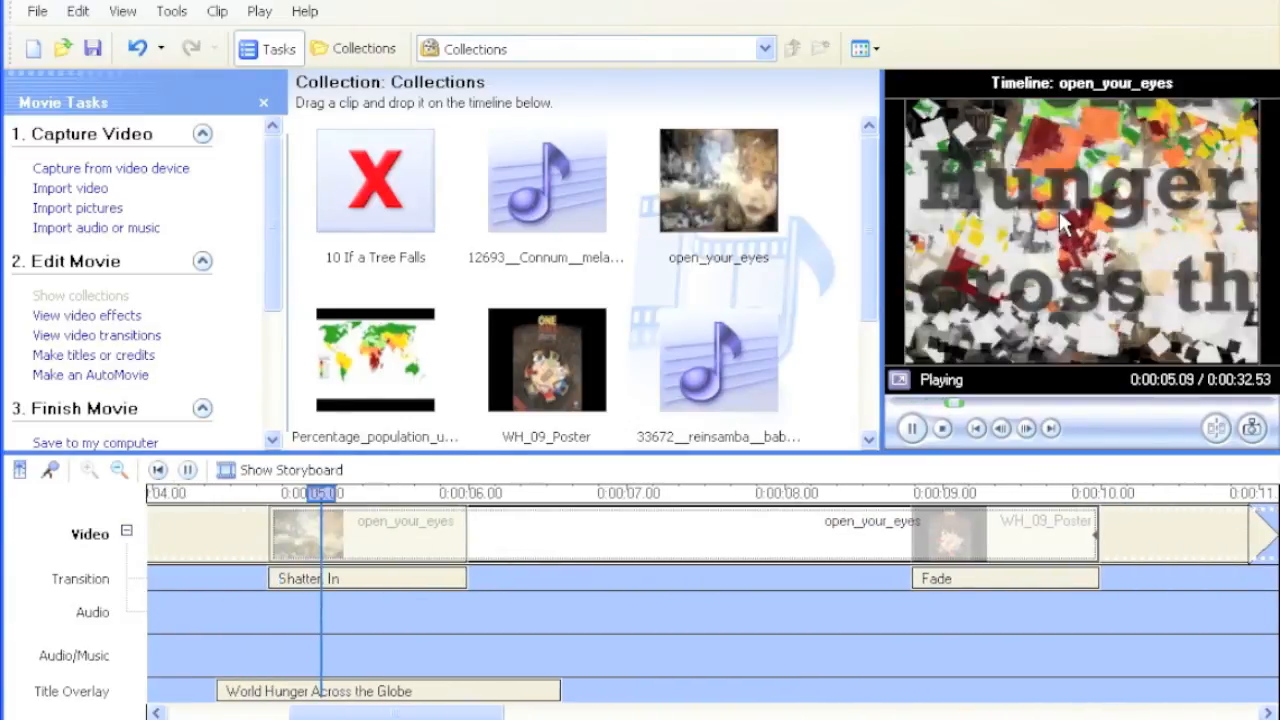
pyautogui.click(913, 429)
pyautogui.moveTo(521, 712); pyautogui.dragTo(358, 712)
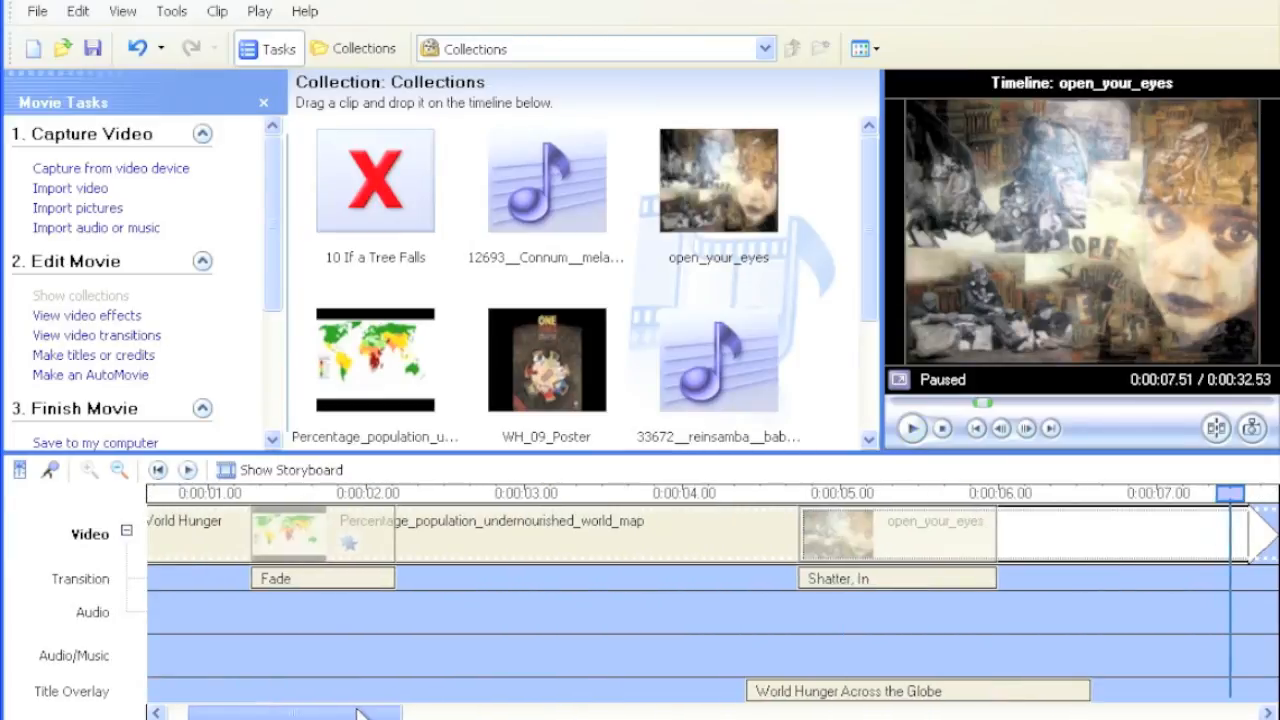
pyautogui.moveTo(757, 686); pyautogui.dragTo(617, 693)
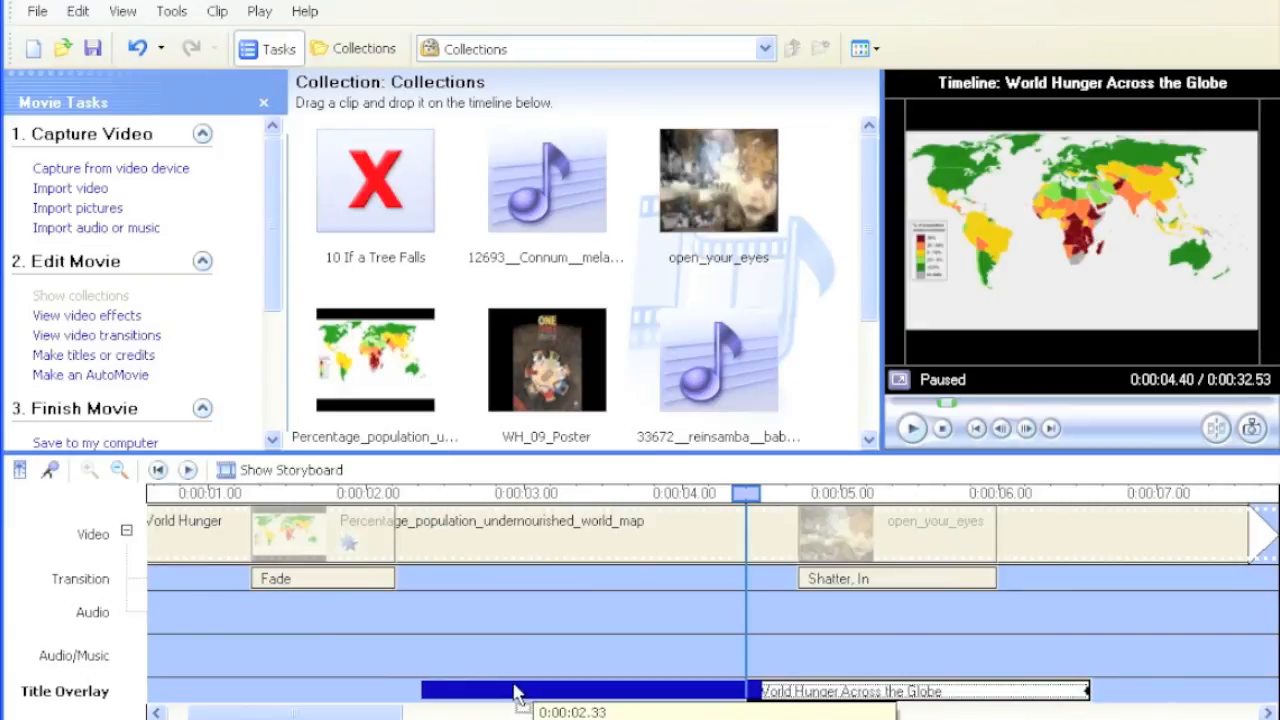
pyautogui.moveTo(517, 693); pyautogui.dragTo(517, 693)
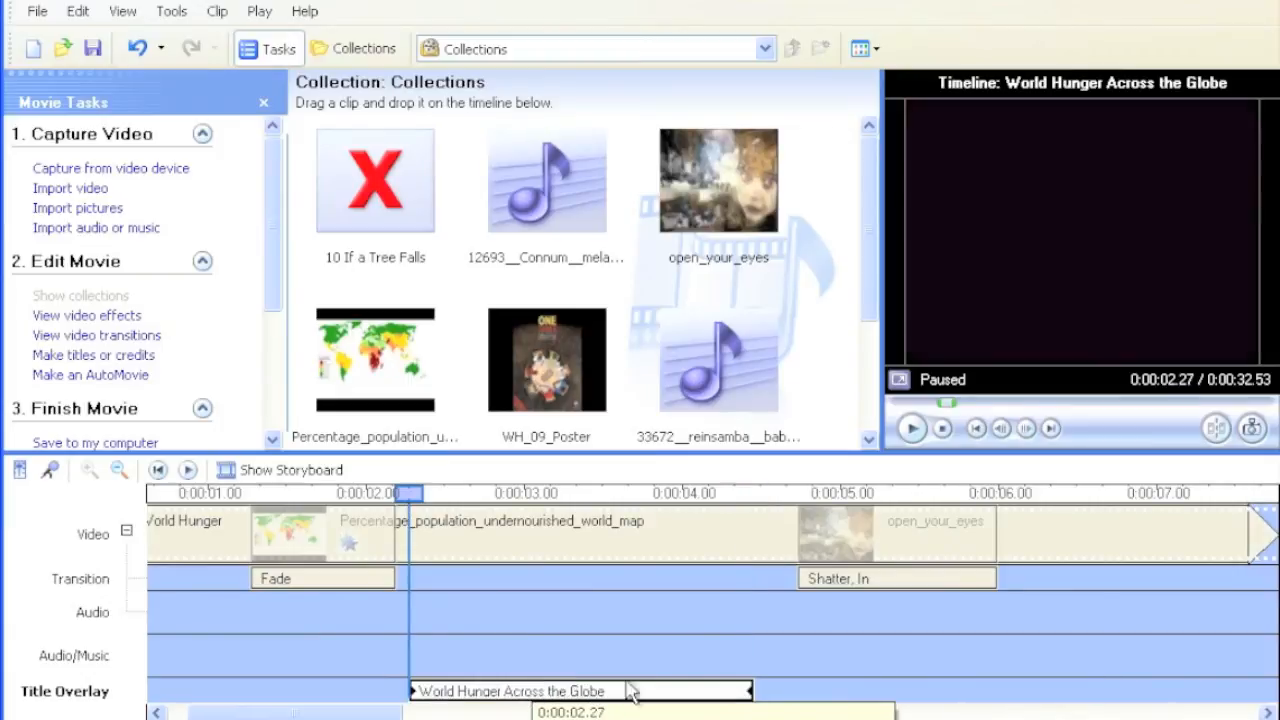
# - Play the movie from the opening title past the Shatter, In transition to check the overlay's timing
pyautogui.click(305, 495)
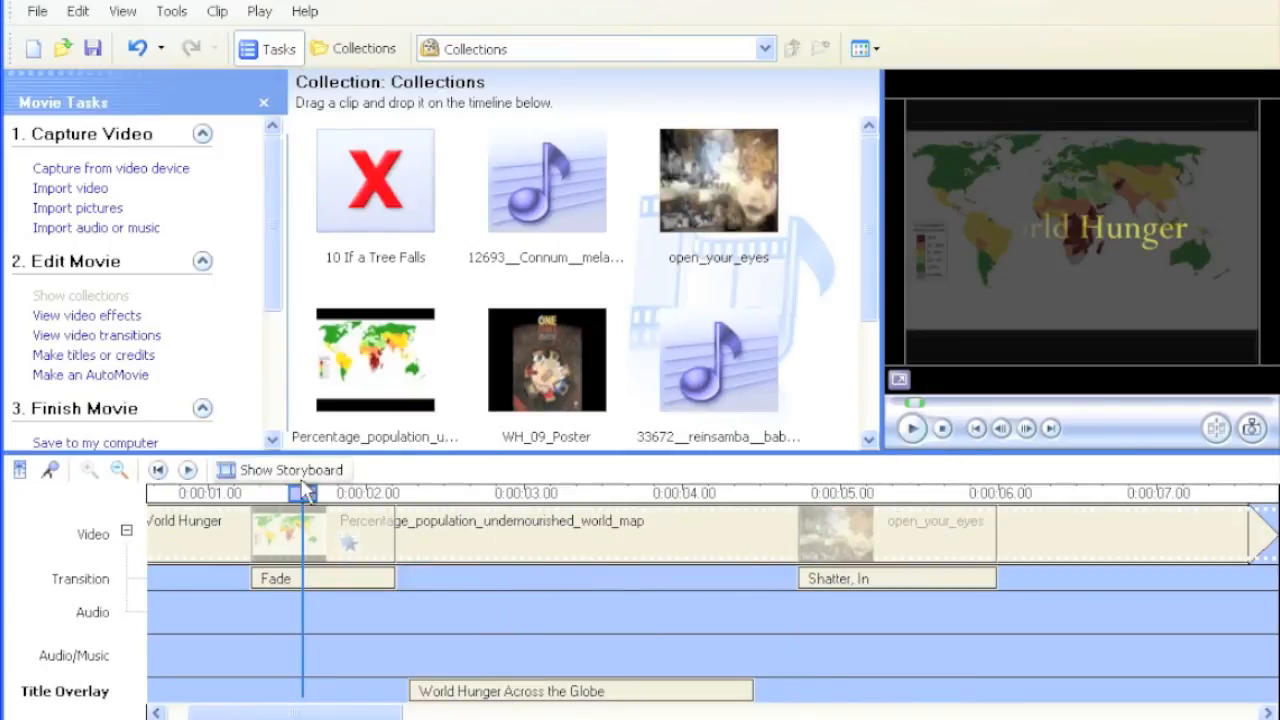
pyautogui.click(220, 505)
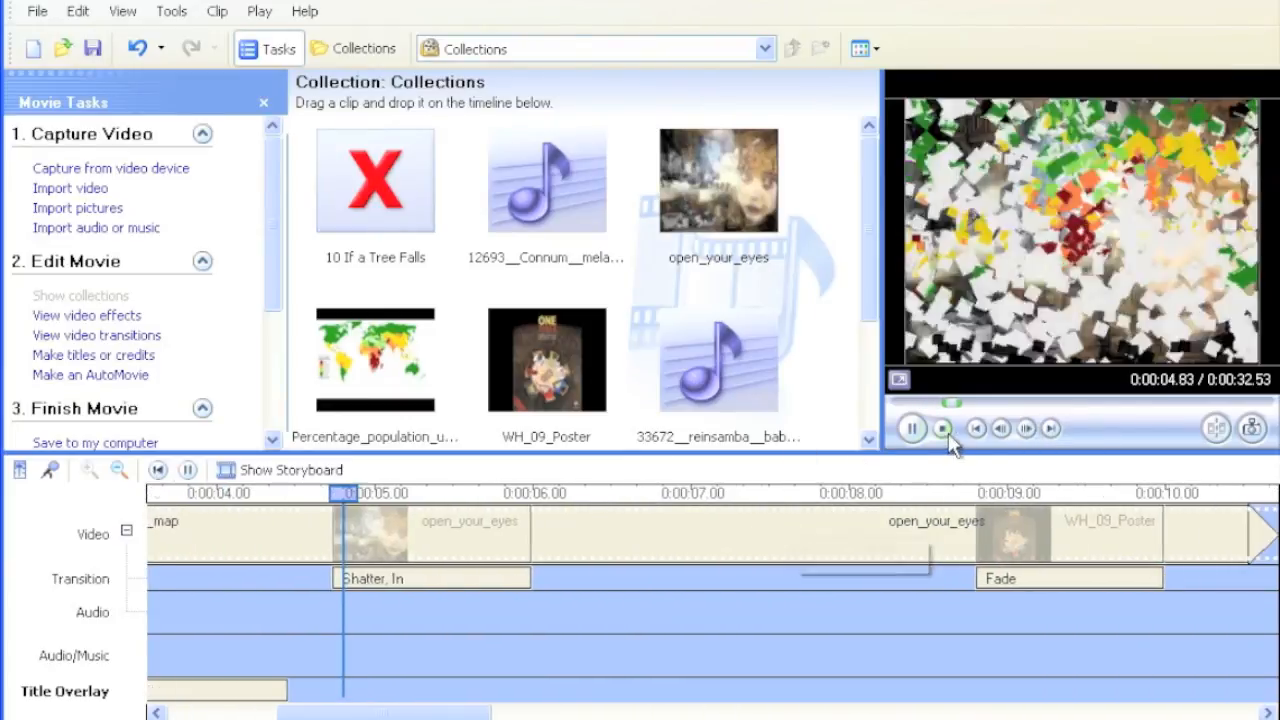
pyautogui.click(910, 428)
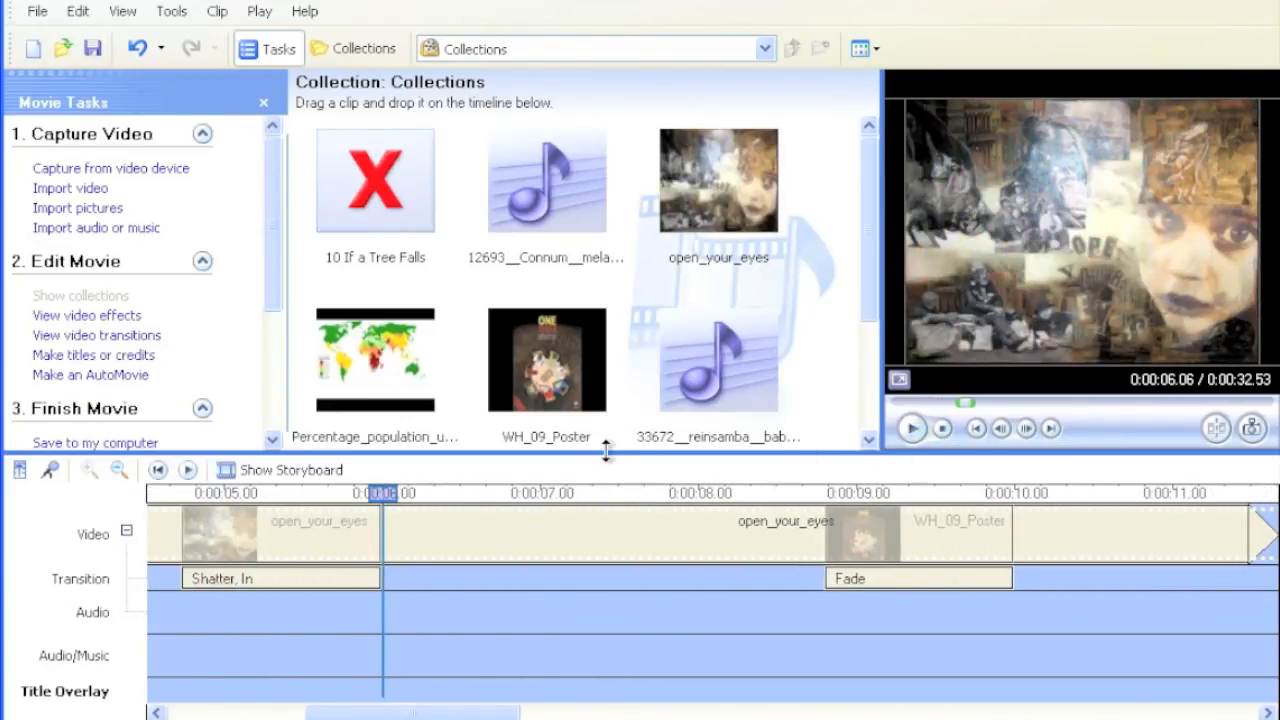
# - Nudge the World Hunger Across the Globe title overlay to start at about 0:00:02.33
pyautogui.moveTo(405, 714); pyautogui.dragTo(250, 715)
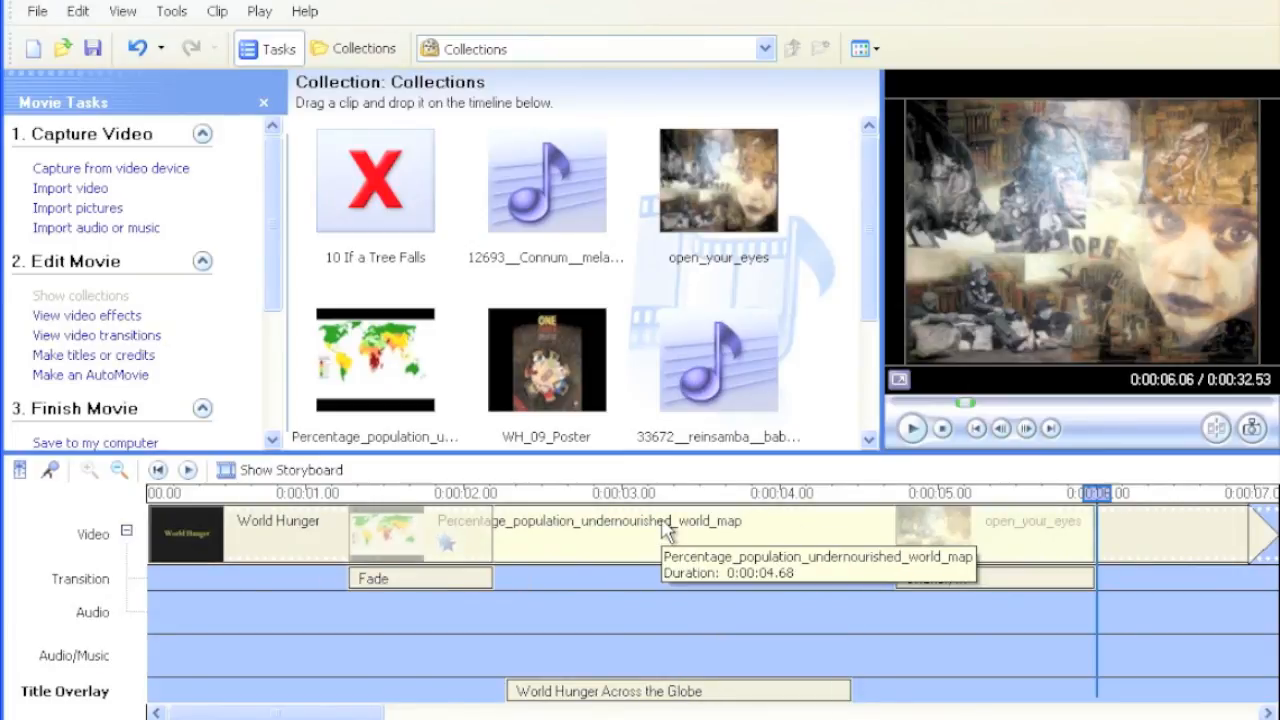
pyautogui.click(548, 691)
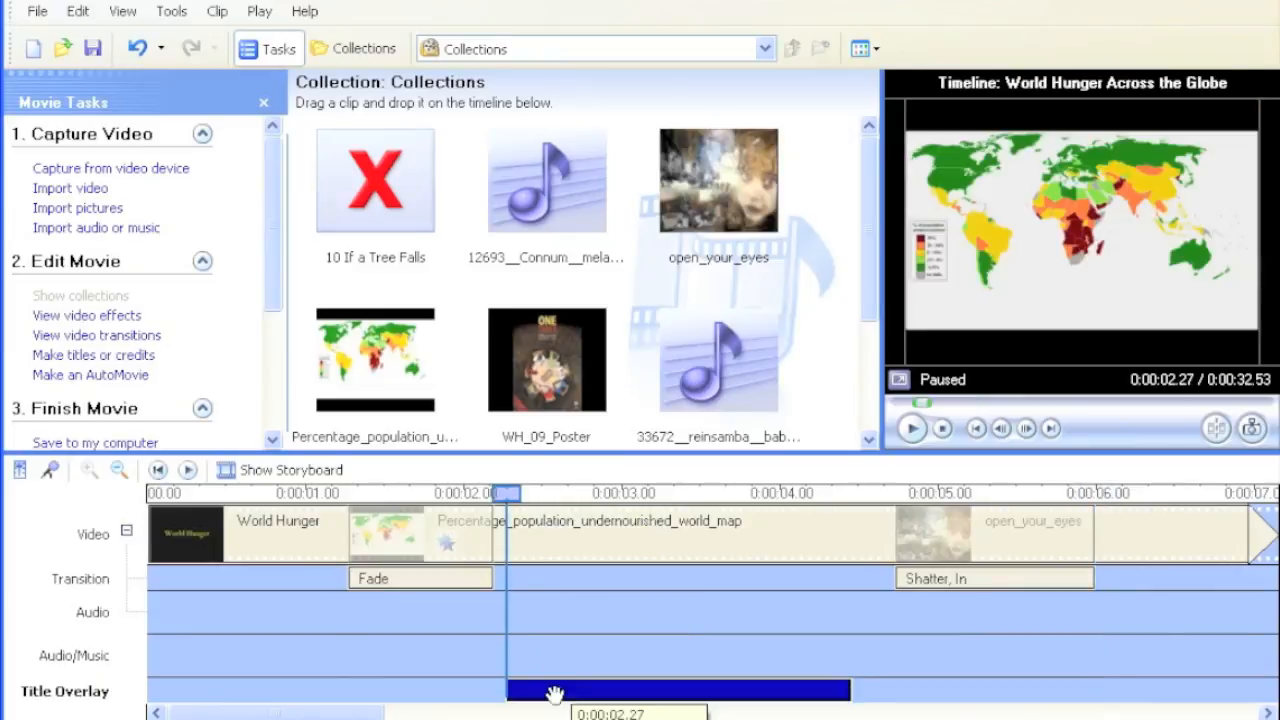
pyautogui.moveTo(632, 697)
pyautogui.mouseDown()
pyautogui.moveTo(749, 691)
pyautogui.moveTo(645, 690)
pyautogui.mouseUp()
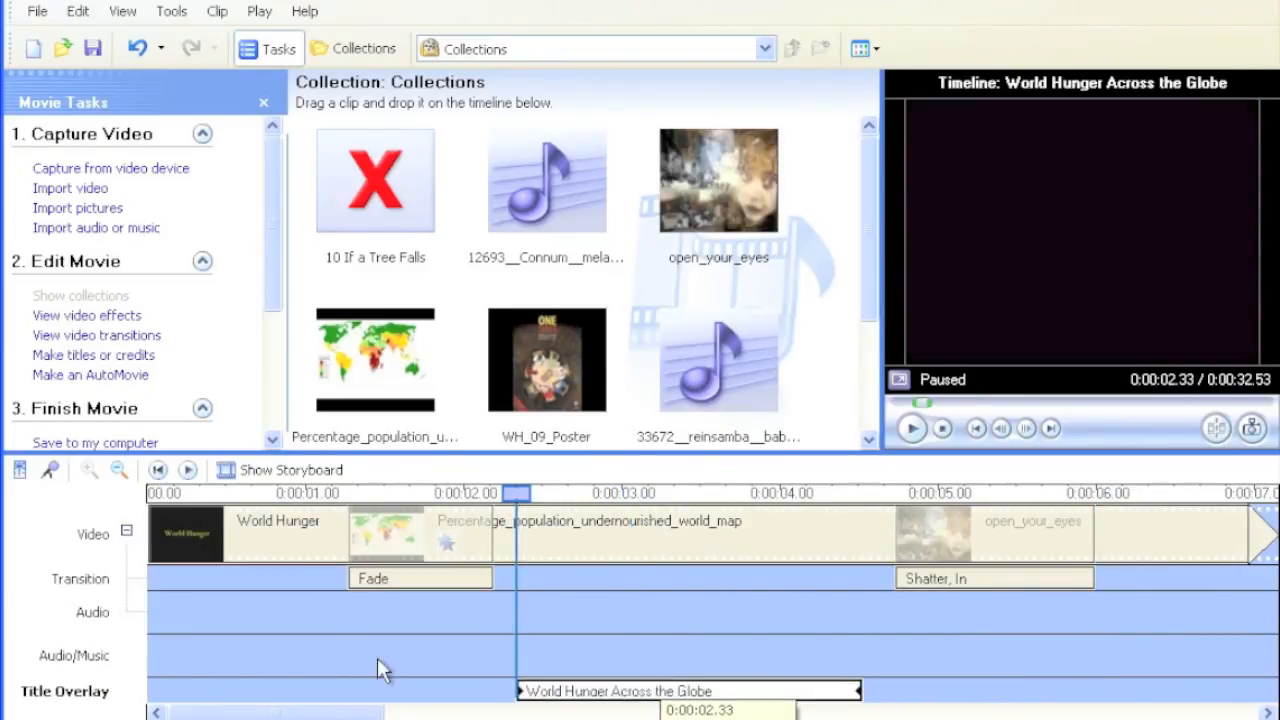
pyautogui.click(542, 715)
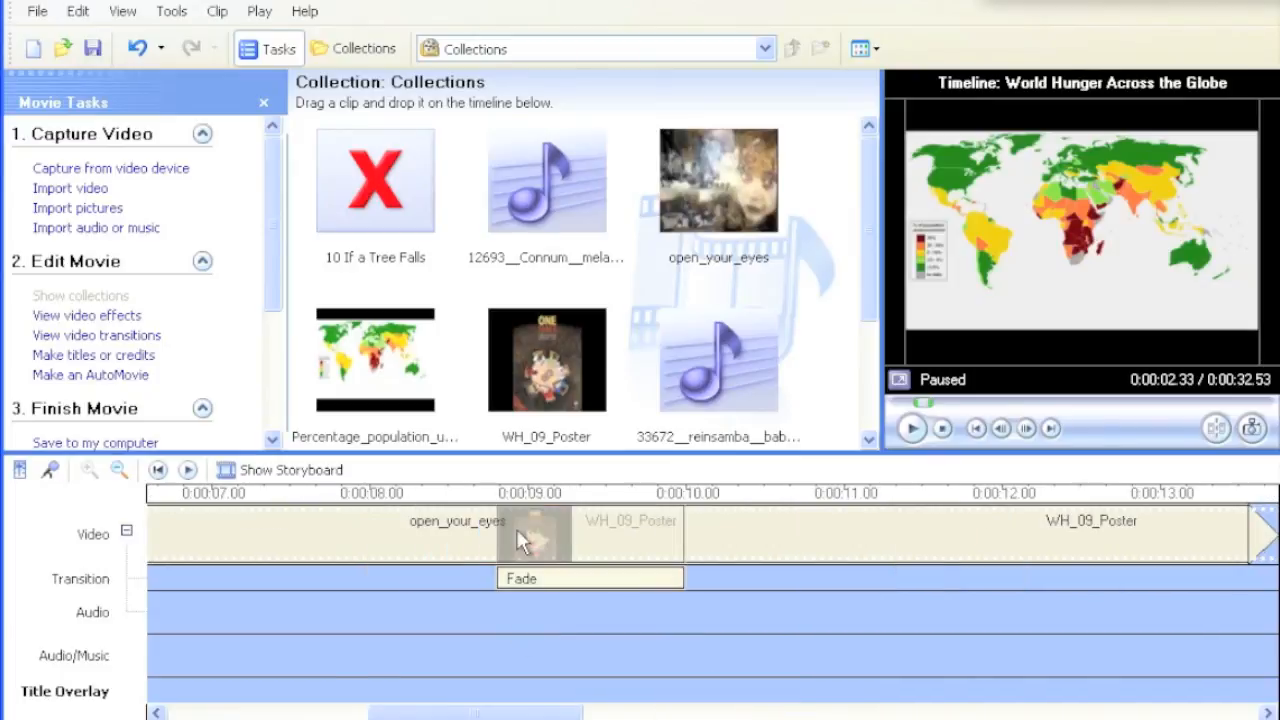